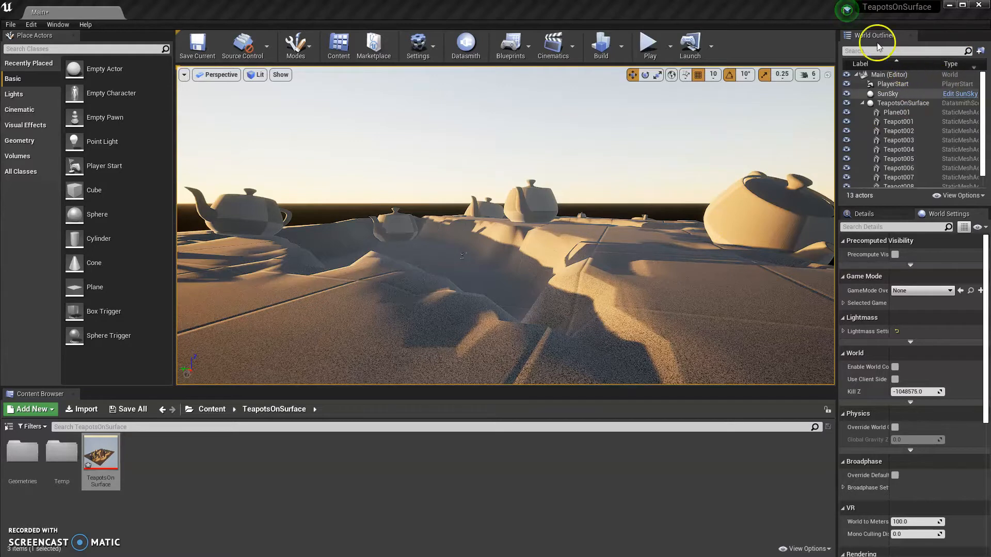
Delete the SunSky actor from the level and undo the deletion
left_click(897, 95)
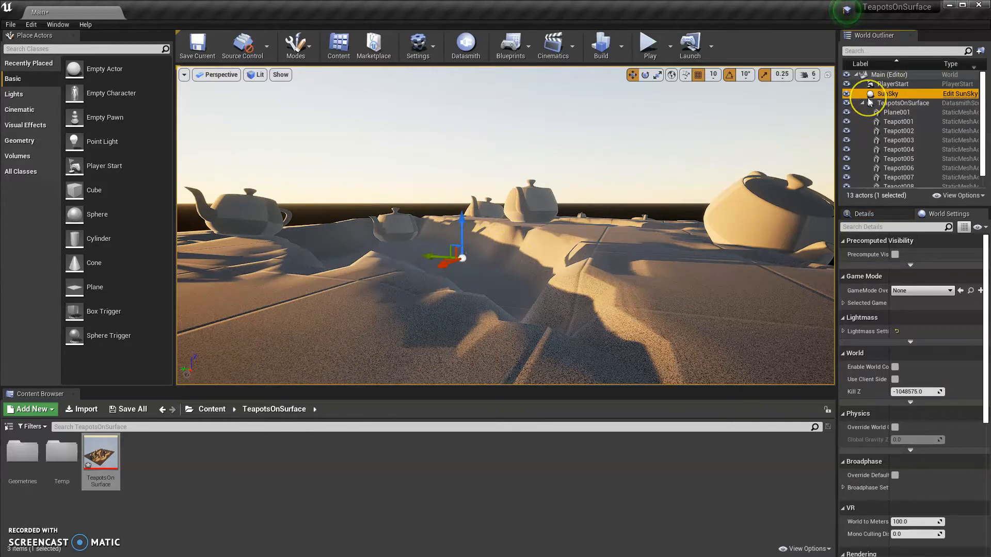
key("Delete")
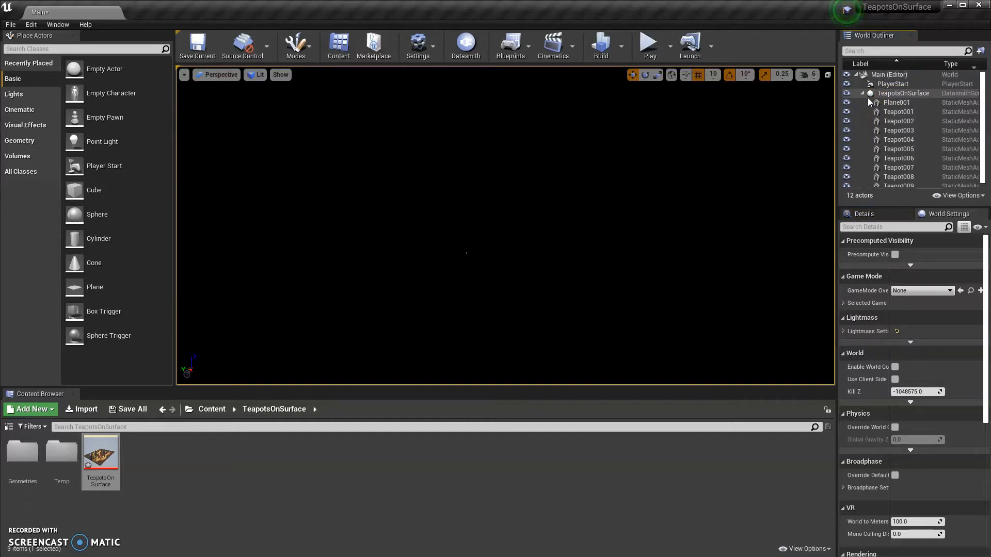
key("ctrl+z")
left_click(873, 23)
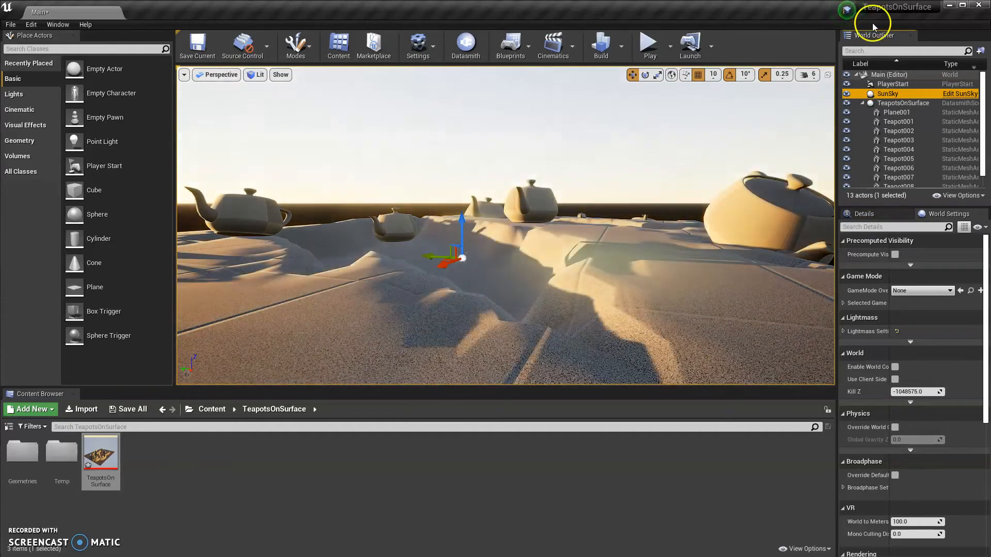
Open the SunSky blueprint for editing and examine the month, day and solar time comparison in its Event Graph
left_click(958, 95)
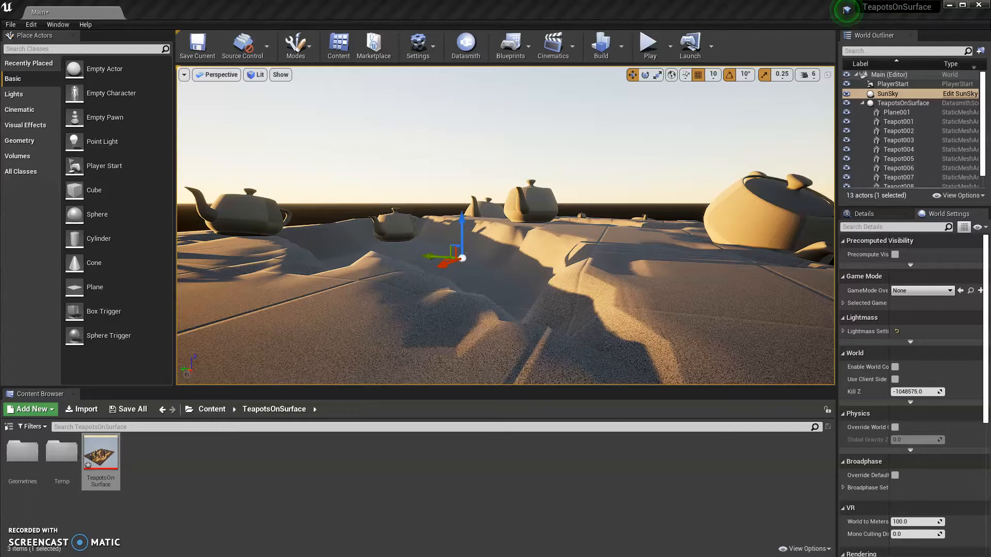
left_click_drag(1, 539, 461, 91)
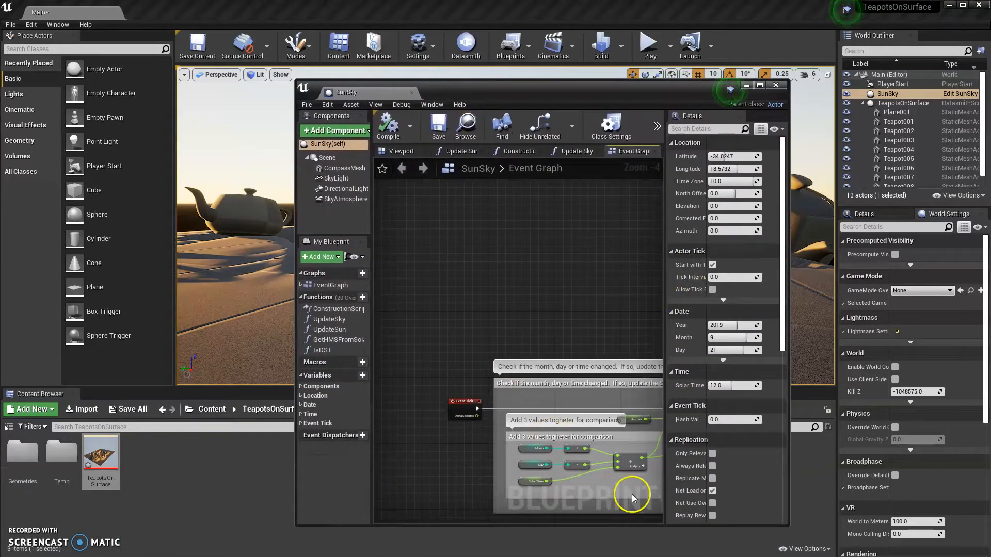
left_click_drag(665, 355, 695, 357)
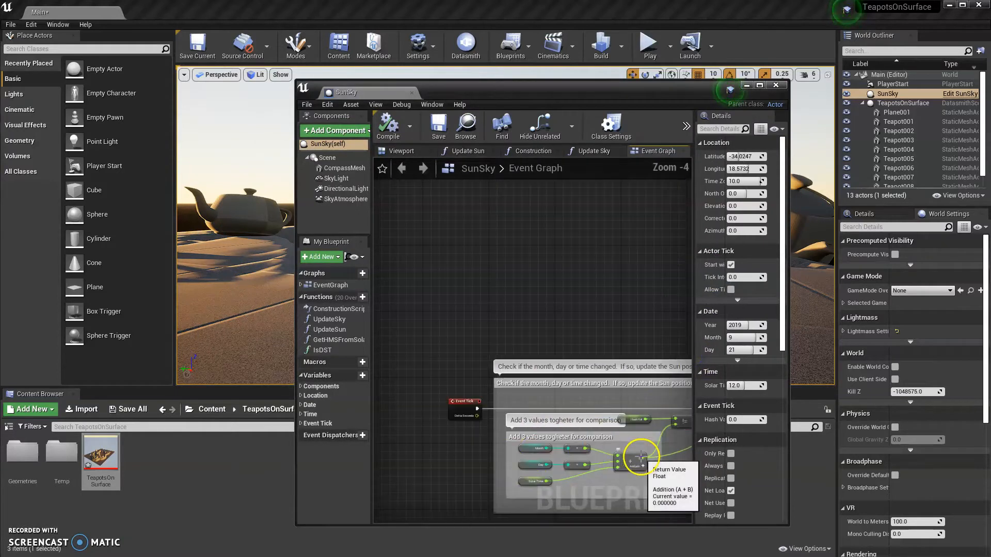
right_click(622, 331)
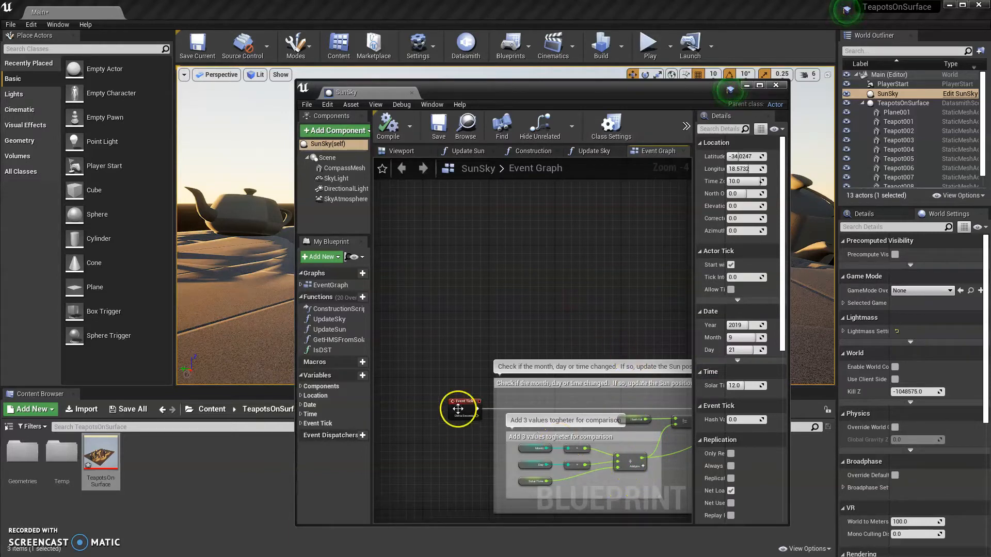
scroll(602, 447, "up", 2)
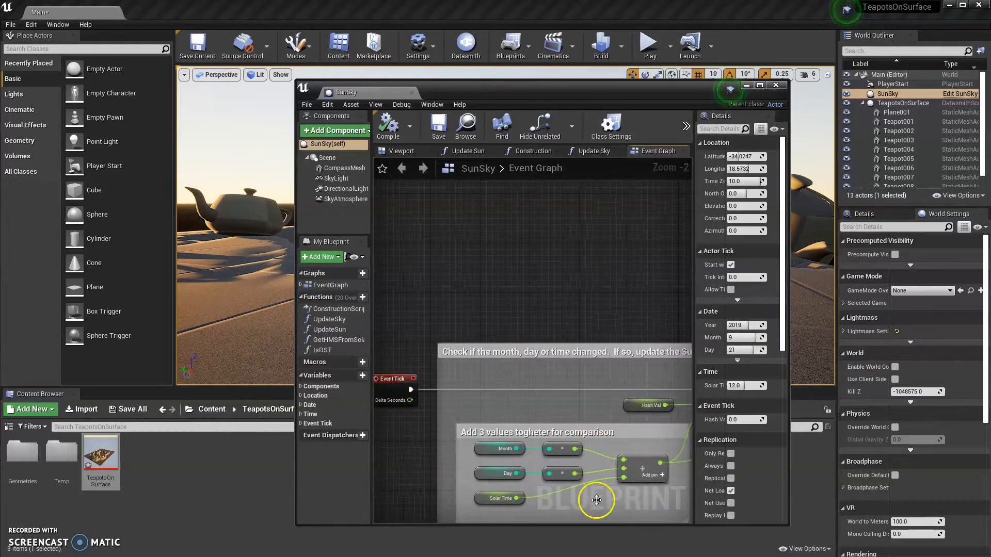
scroll(596, 501, "down", 3)
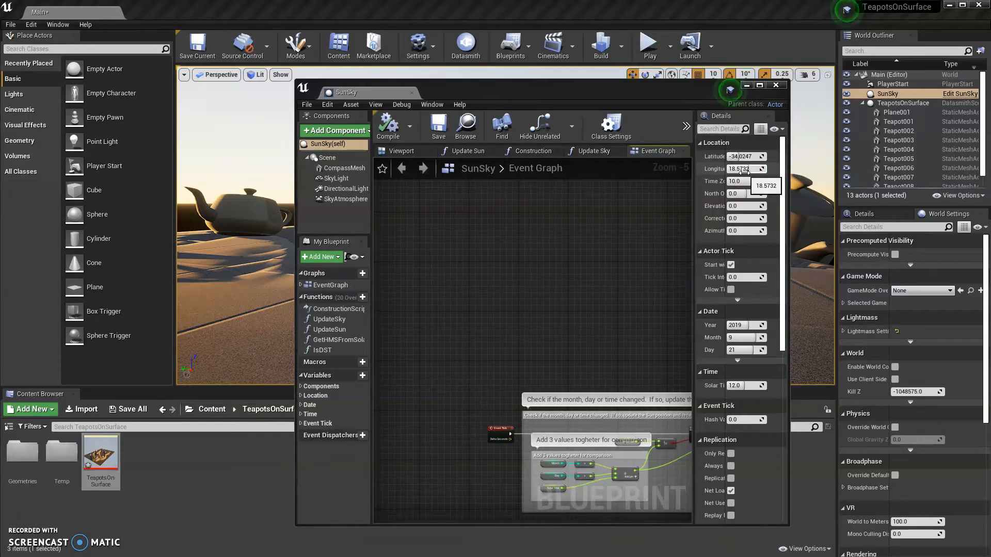
Switch to the Chrome browser, open Google Maps and search for Cape Town, South Africa
left_click(236, 539)
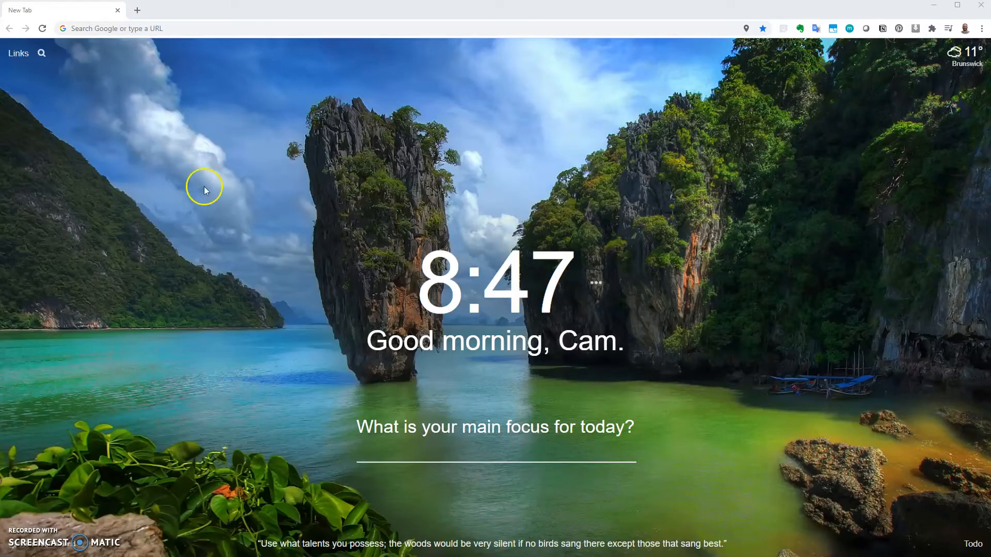
left_click(165, 28)
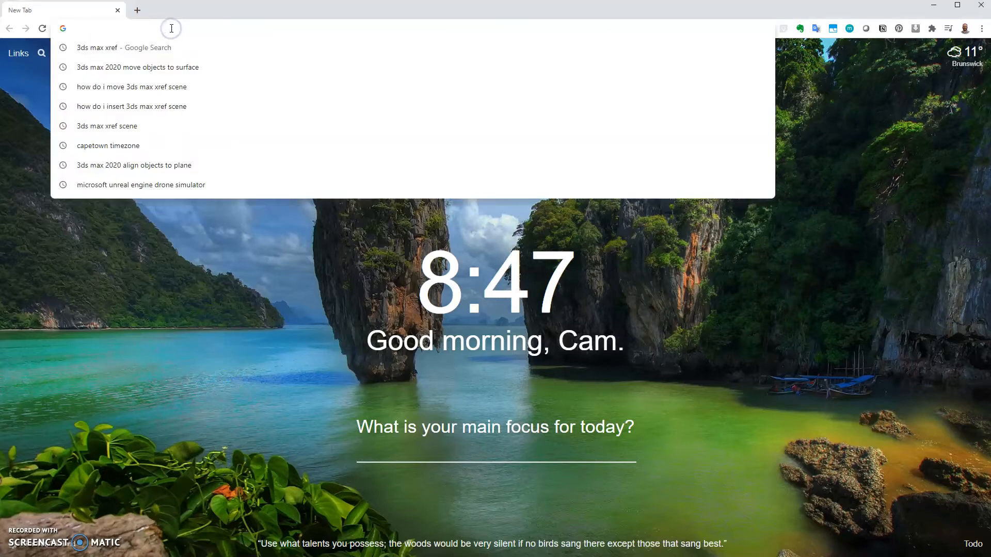
type("maps")
key("Return")
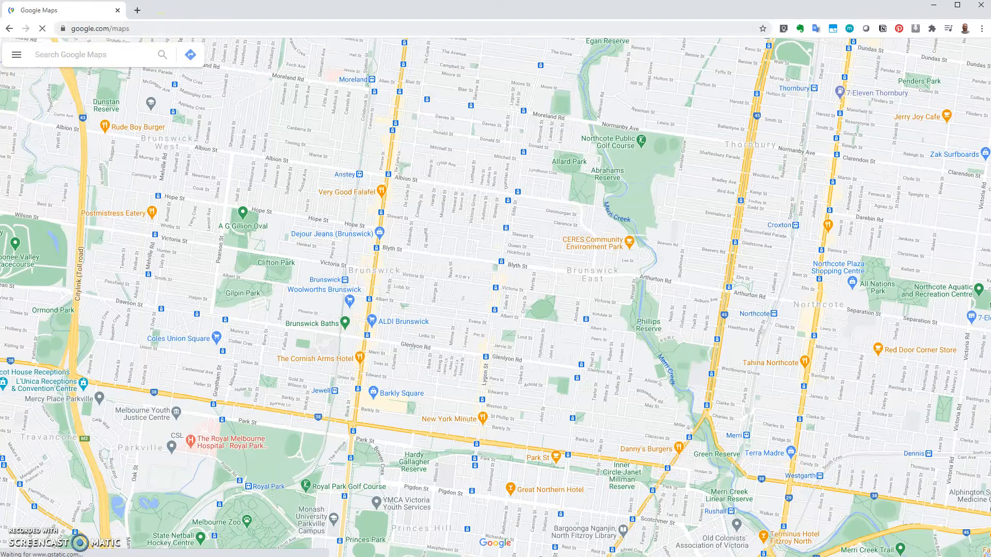
left_click(111, 54)
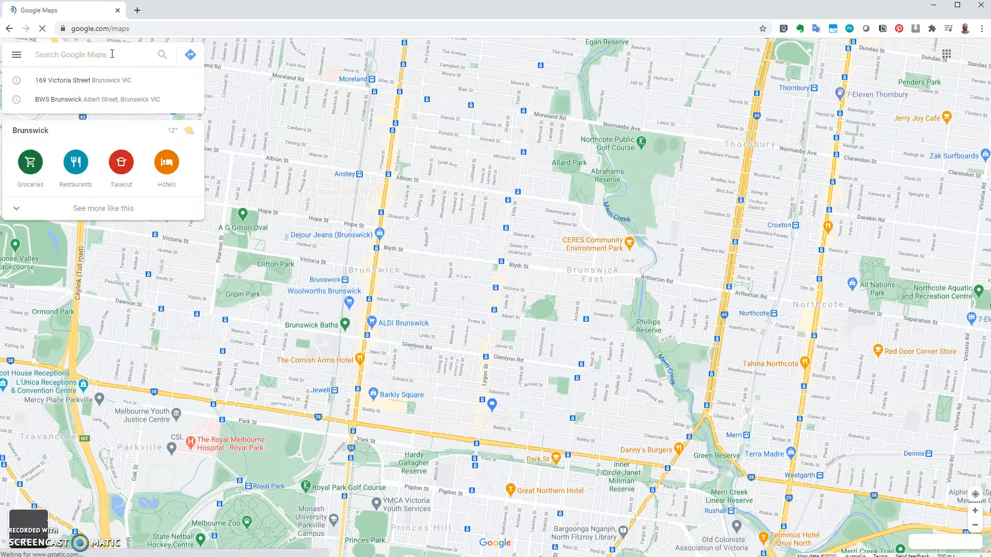
type("cape")
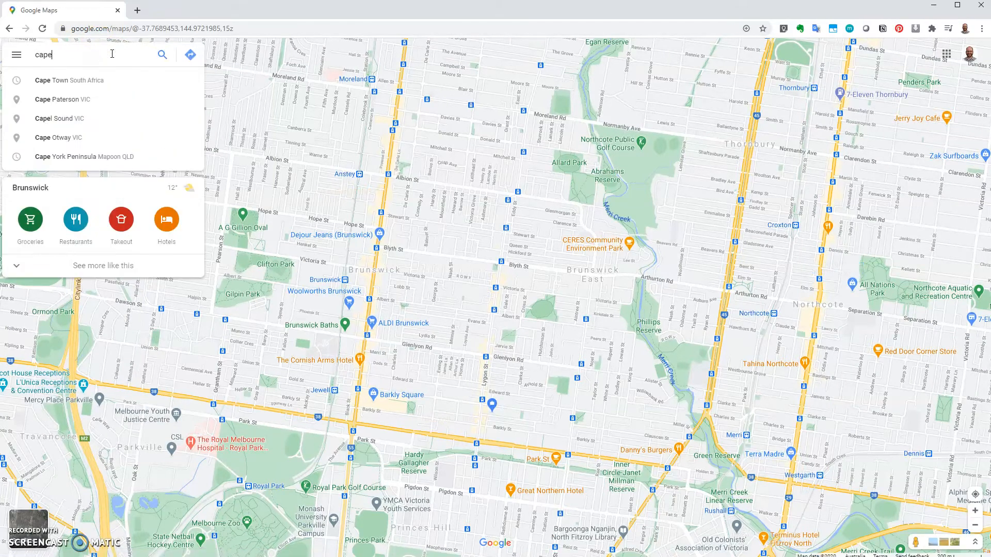
key("Down")
key("Return")
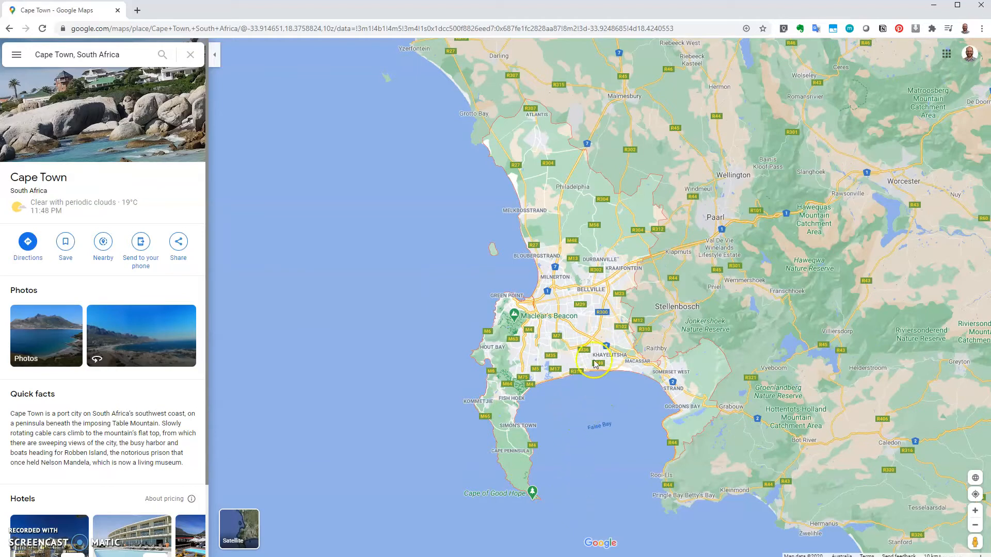
Look up the latitude and longitude of a spot near Philippi in Cape Town, and close the map
scroll(559, 349, "up", 5)
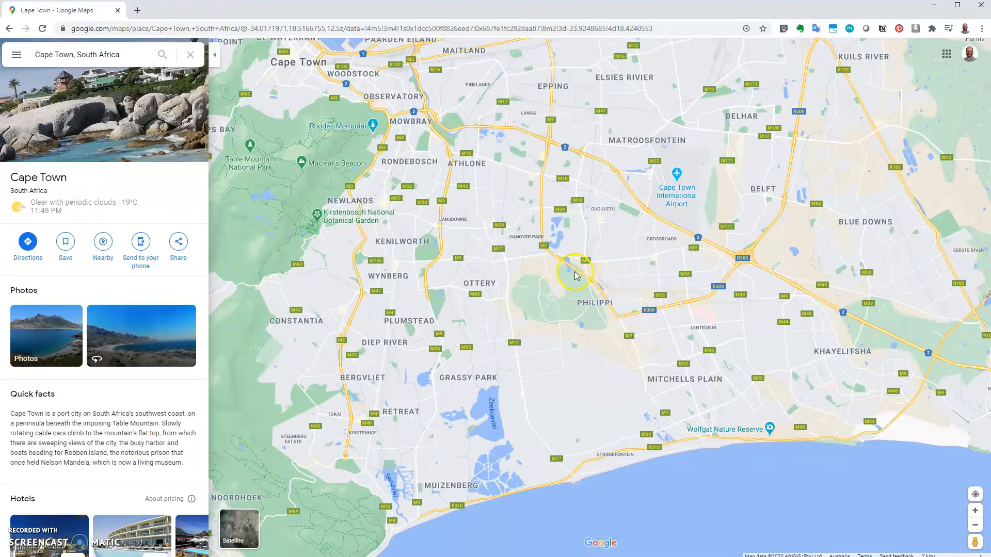
right_click(566, 266)
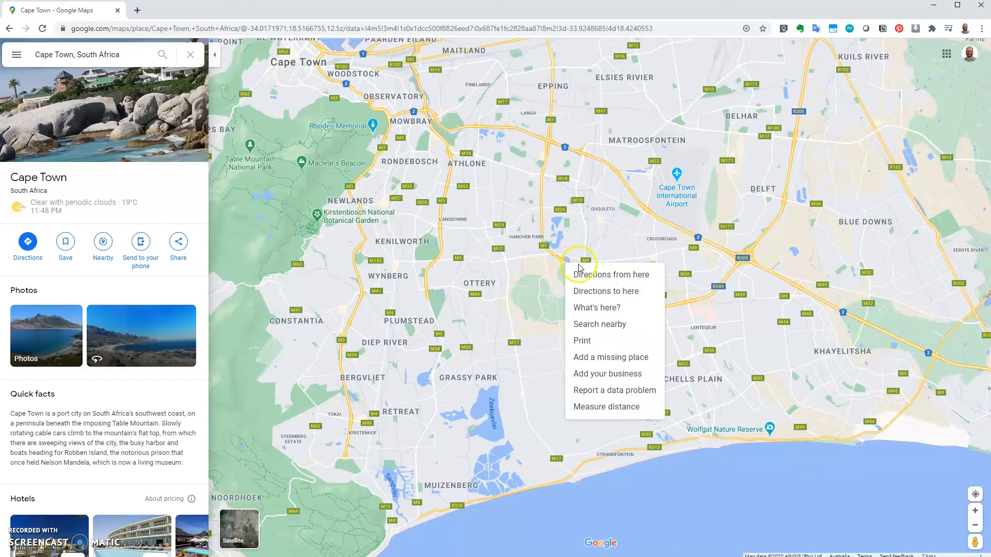
left_click(595, 309)
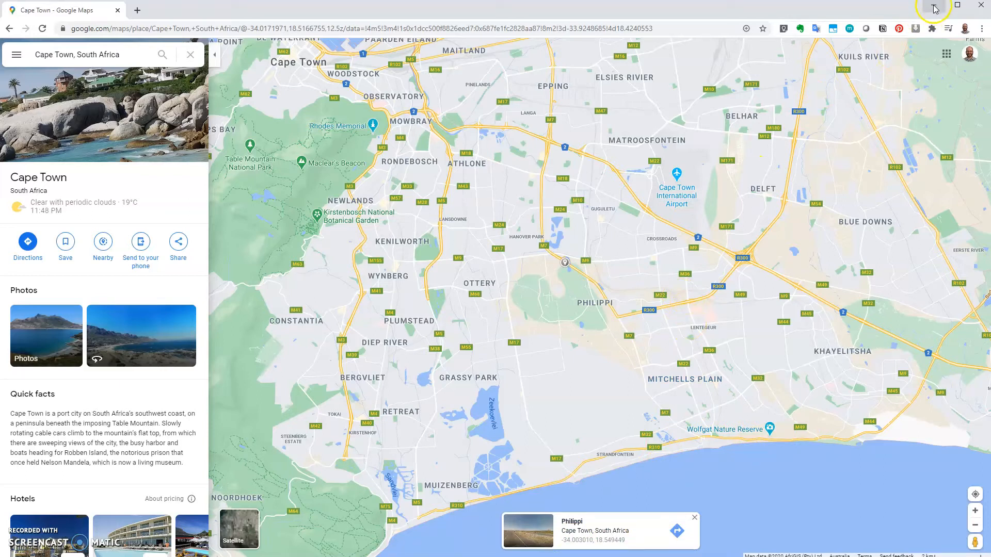
left_click(980, 6)
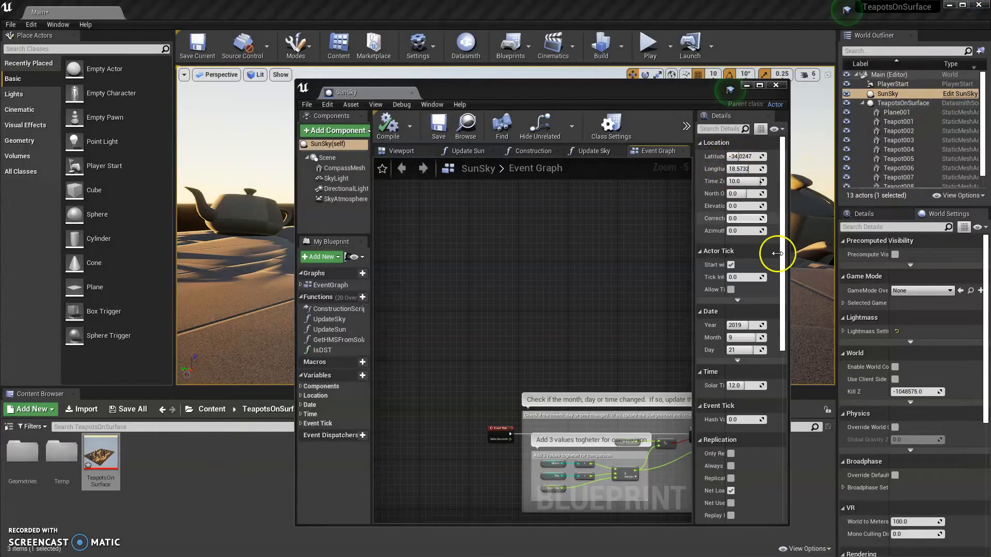
Set the SunSky time zone to 2 and move the blueprint window aside to reveal the level view
left_click(742, 183)
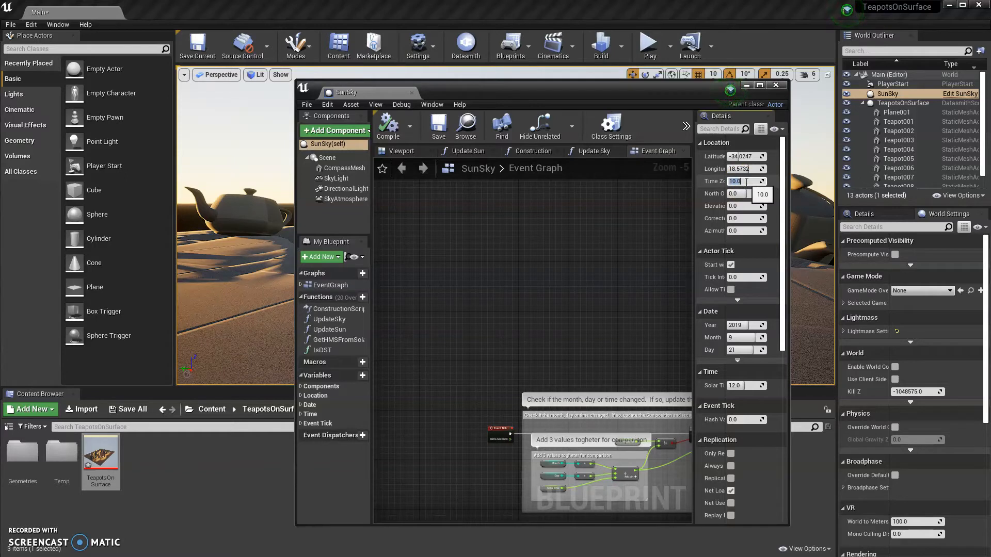
type("2")
key("Return")
left_click_drag(696, 89, 831, 77)
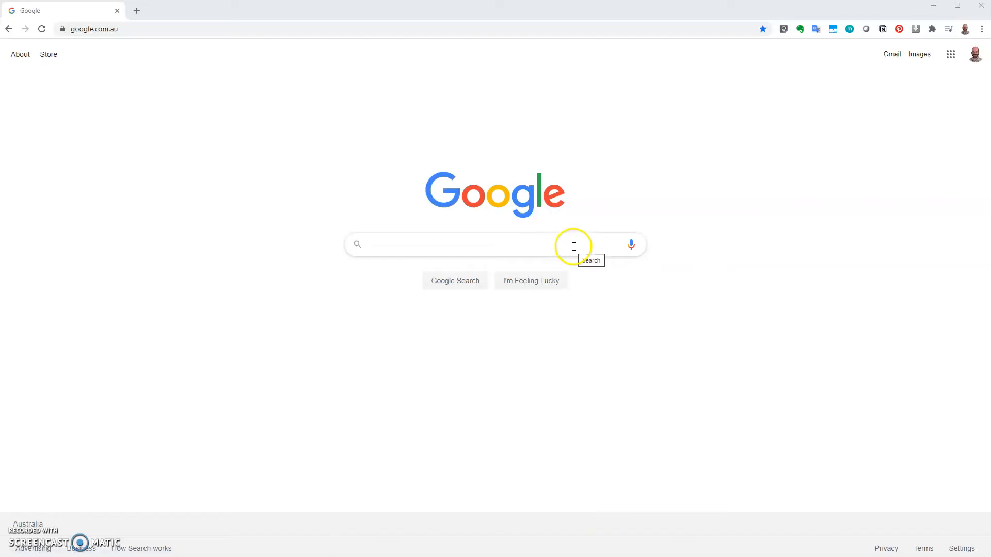
Search Google for "time zone cape town" and check the GMT offset in the results
left_click(573, 246)
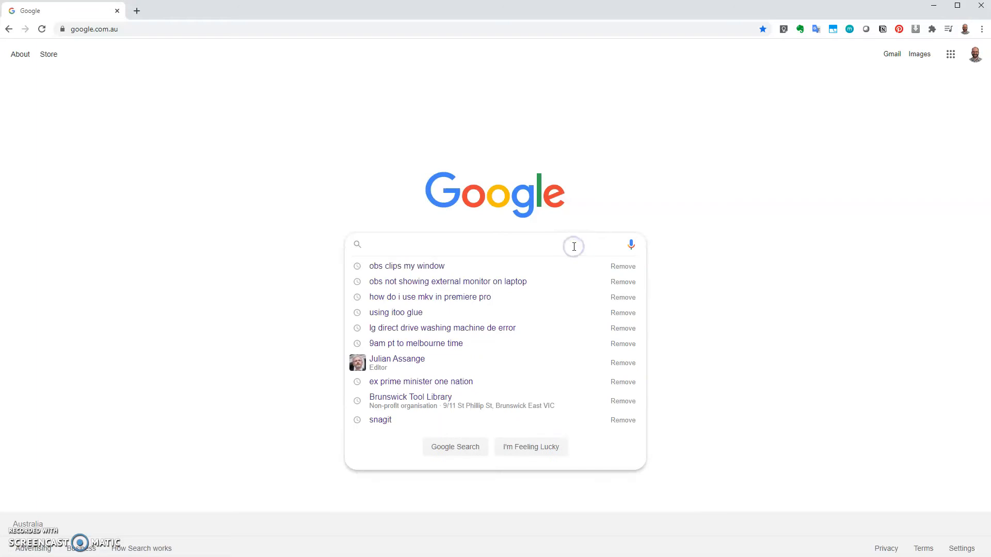
type("time")
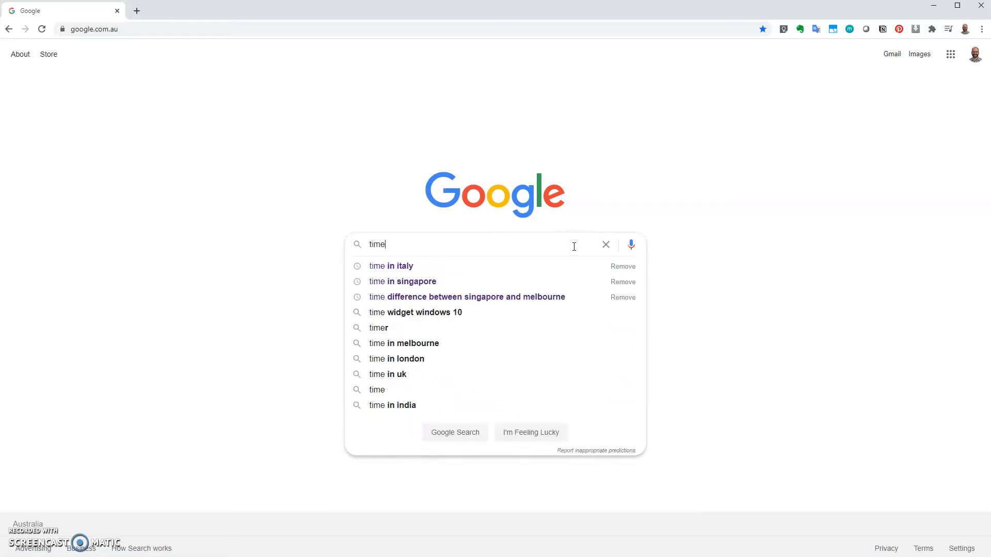
type(" zone cape town")
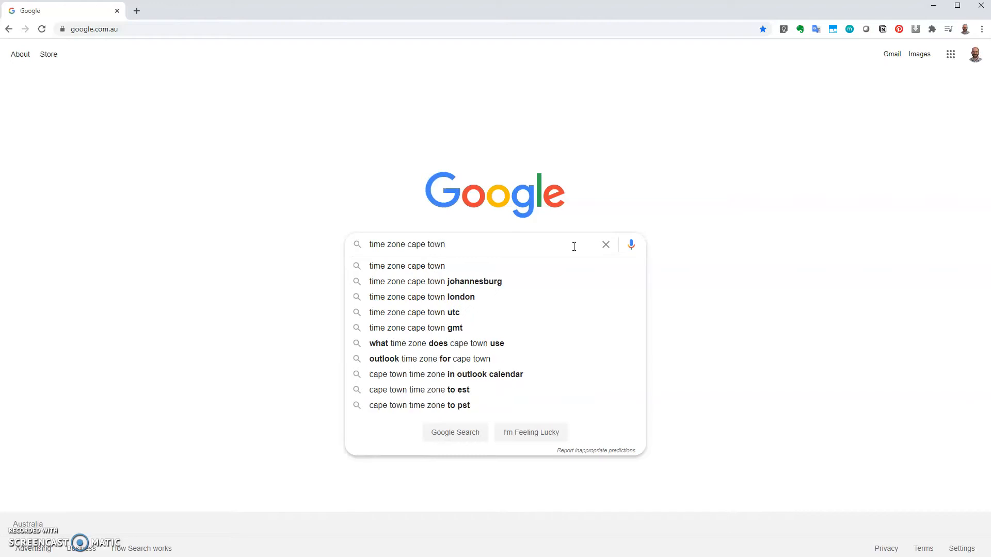
key("Return")
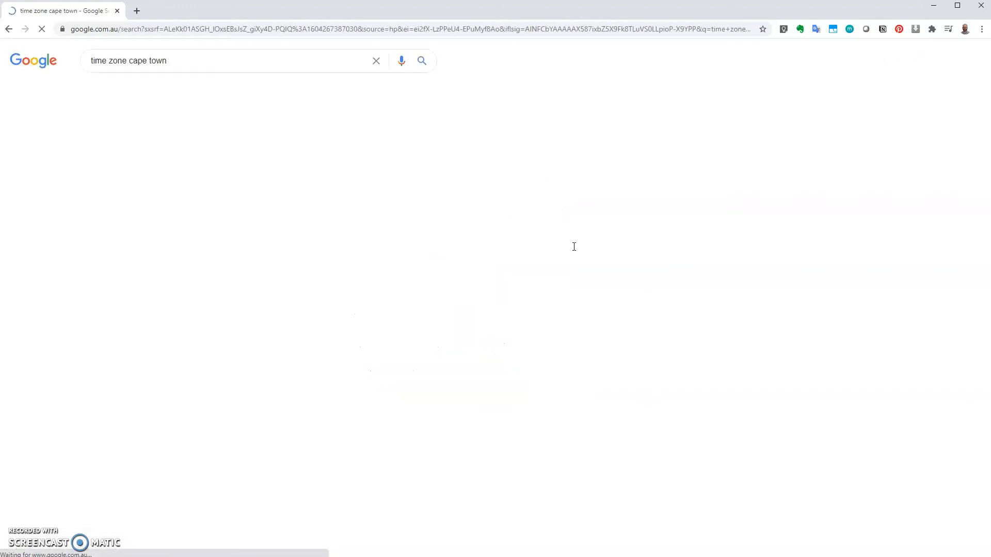
left_click(289, 192)
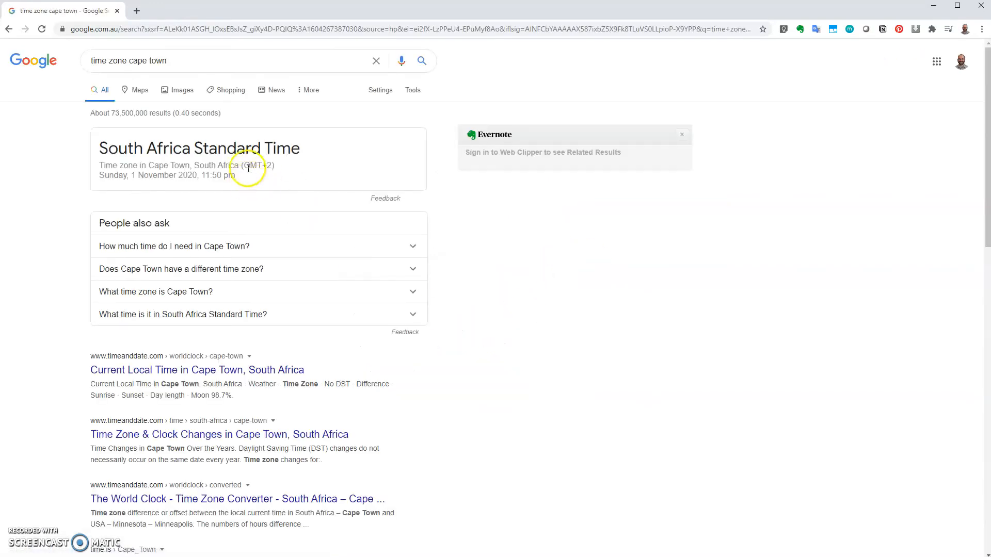
left_click_drag(246, 164, 273, 165)
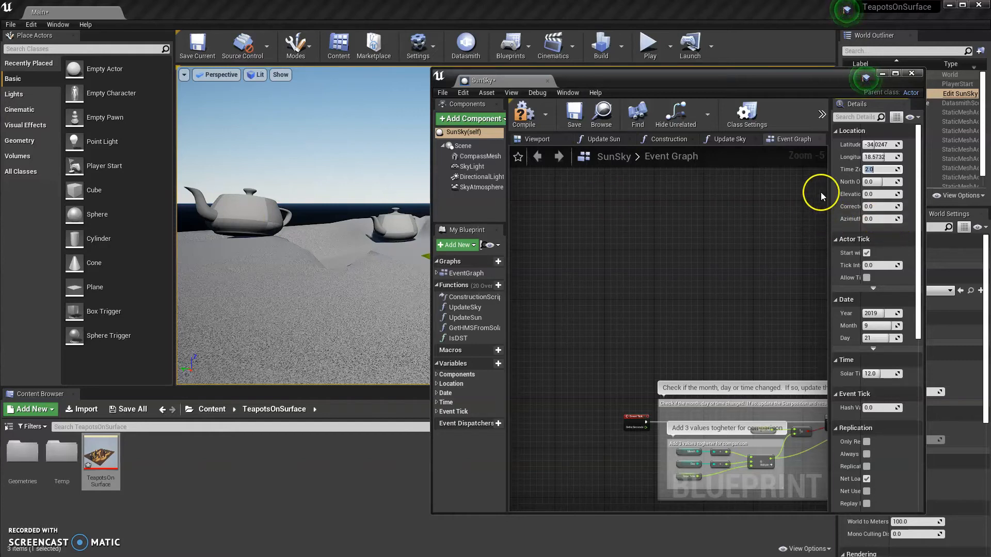
Set the SunSky date's year to 2020 and day to 3
left_click(886, 170)
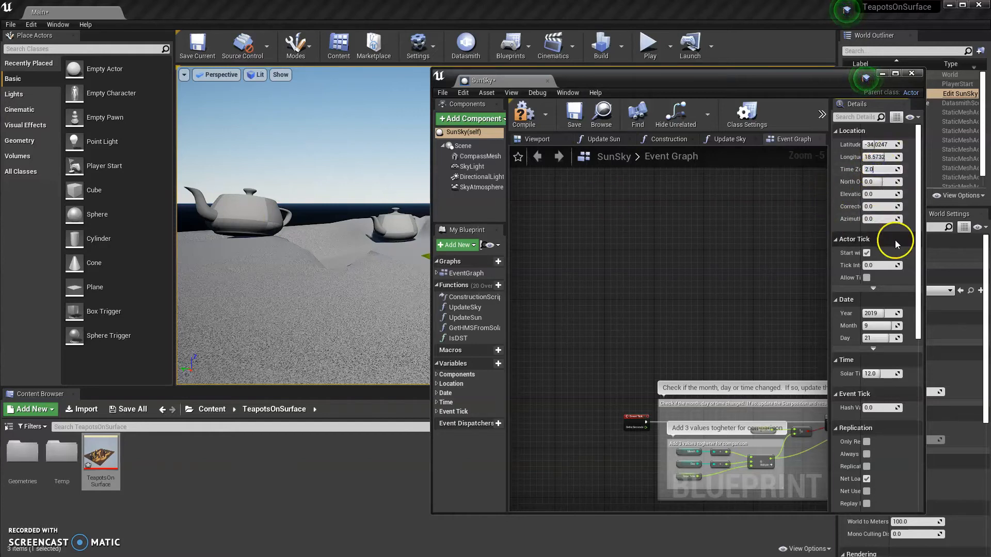
left_click(867, 313)
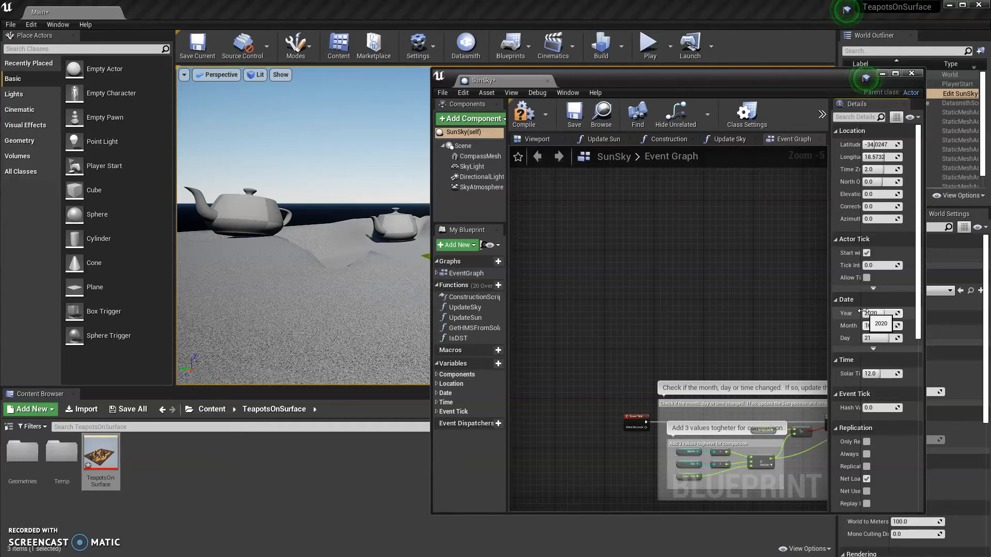
key("Tab")
type("3")
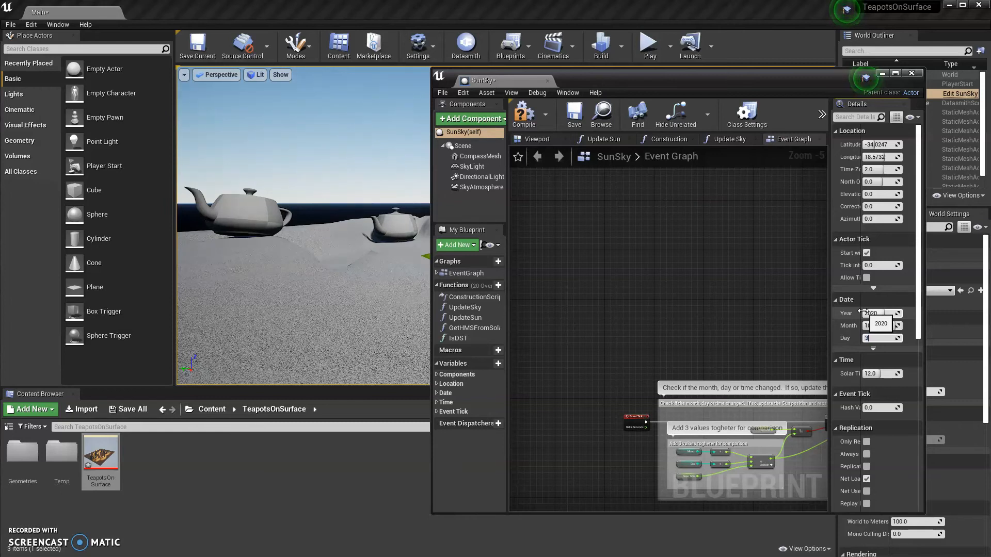
key("Return")
Set the SunSky solar time to 8.53 and fine-tune it
left_click(876, 374)
type("8.53")
key("Return")
left_click_drag(877, 374, 872, 374)
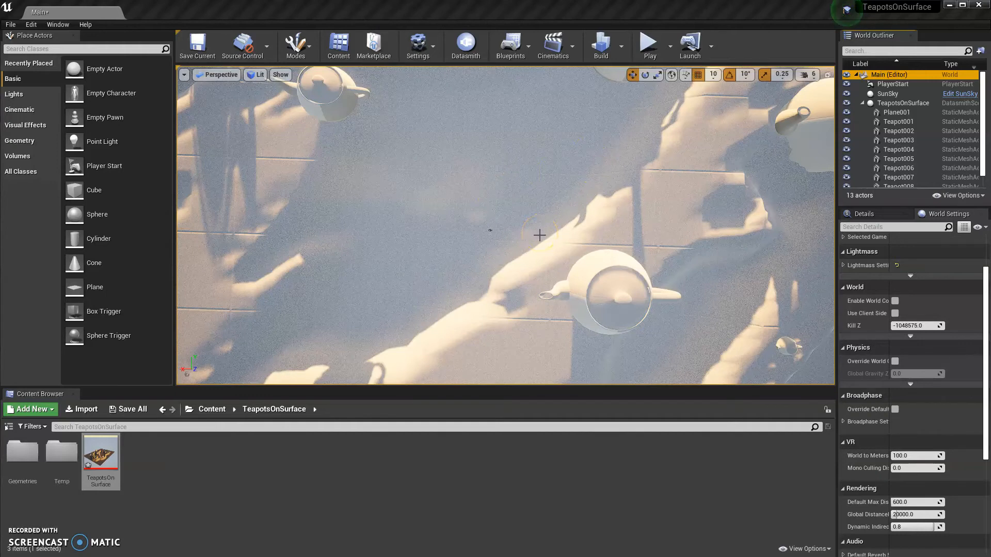
Examine the sunlight and shadows on the teapots and terrain from several viewpoints around the level
mouse_move(539, 236)
left_mouse_down()
mouse_move(471, 237)
mouse_move(491, 237)
mouse_move(480, 234)
mouse_move(482, 219)
left_mouse_up()
scroll(425, 215, "up", 5)
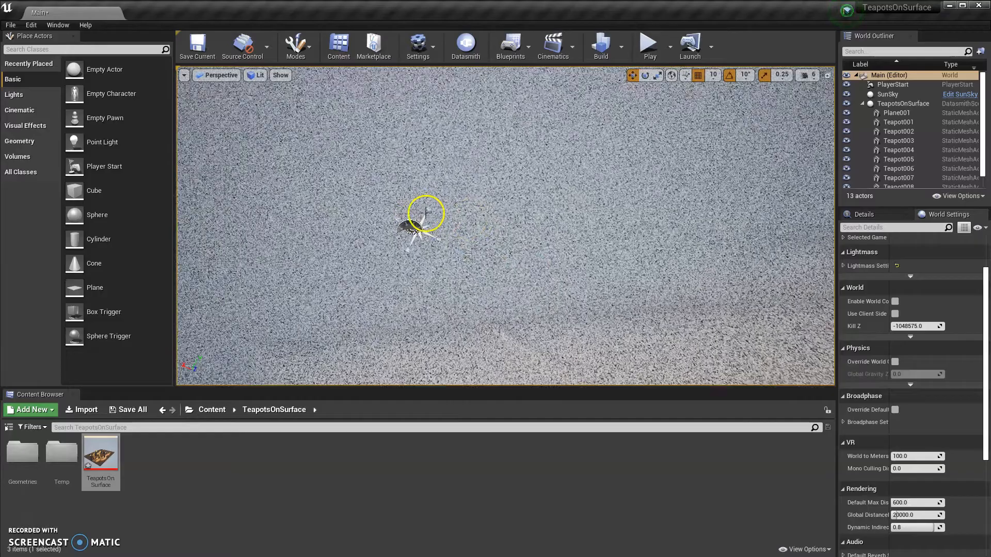
scroll(367, 219, "down", 1)
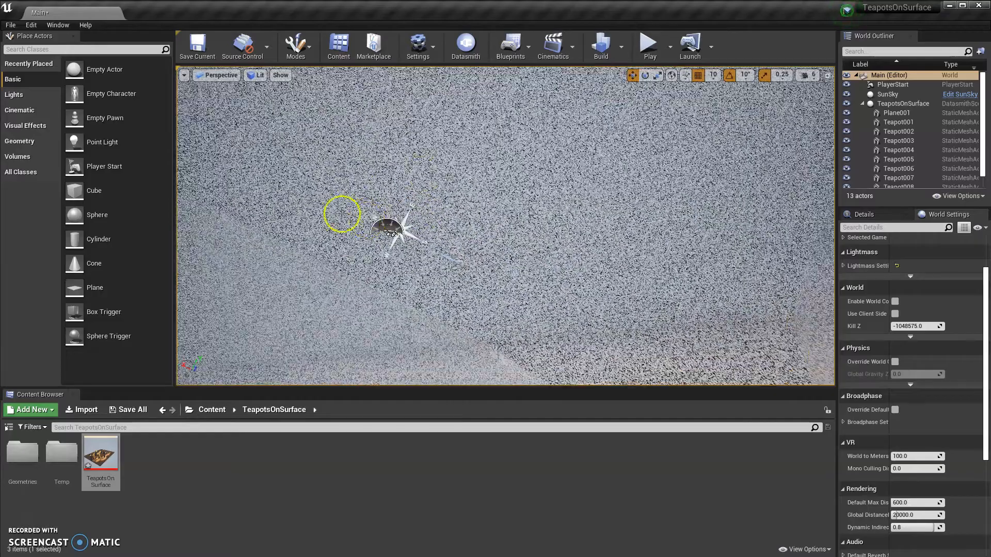
right_click_drag(451, 258, 360, 218)
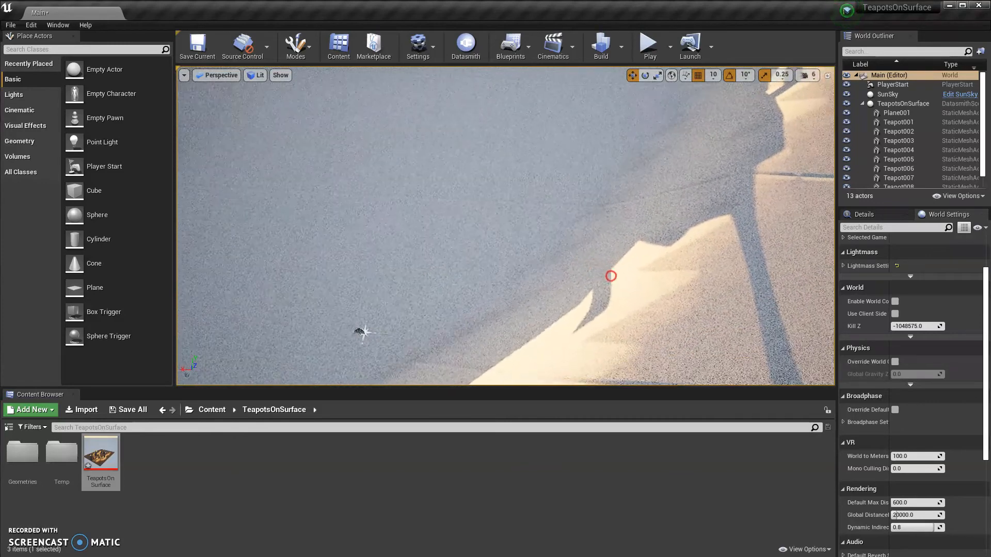
right_click_drag(660, 220, 532, 248)
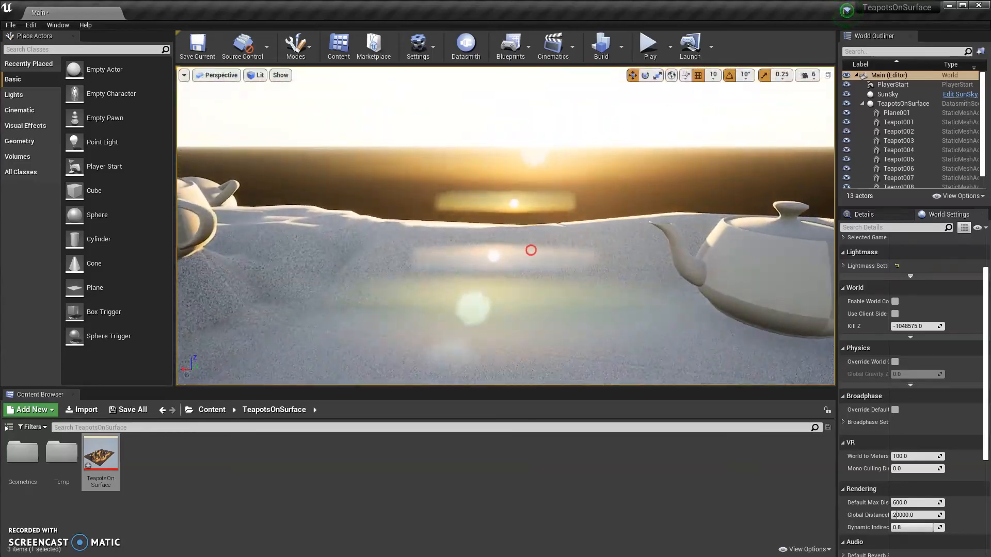
right_click_drag(440, 252, 315, 266)
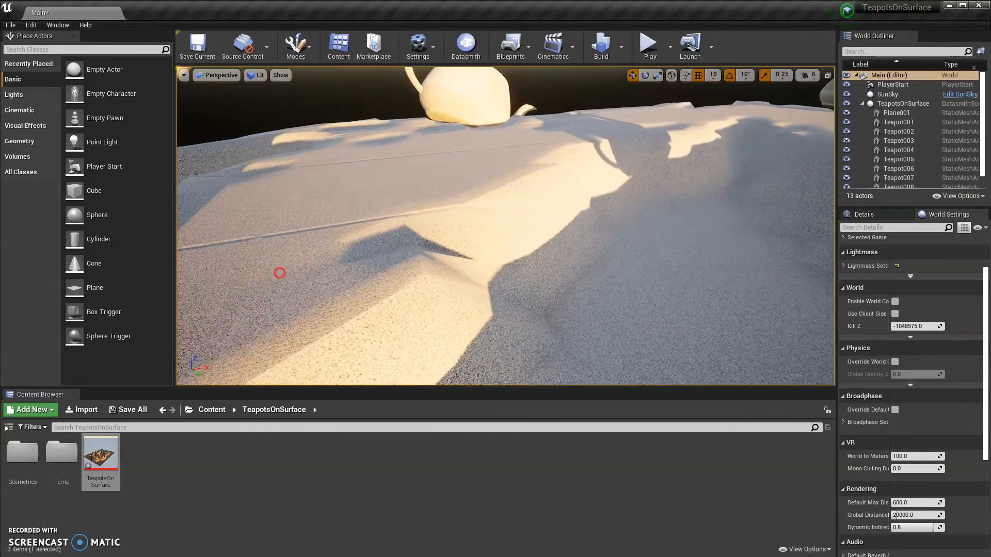
right_click_drag(257, 252, 475, 271)
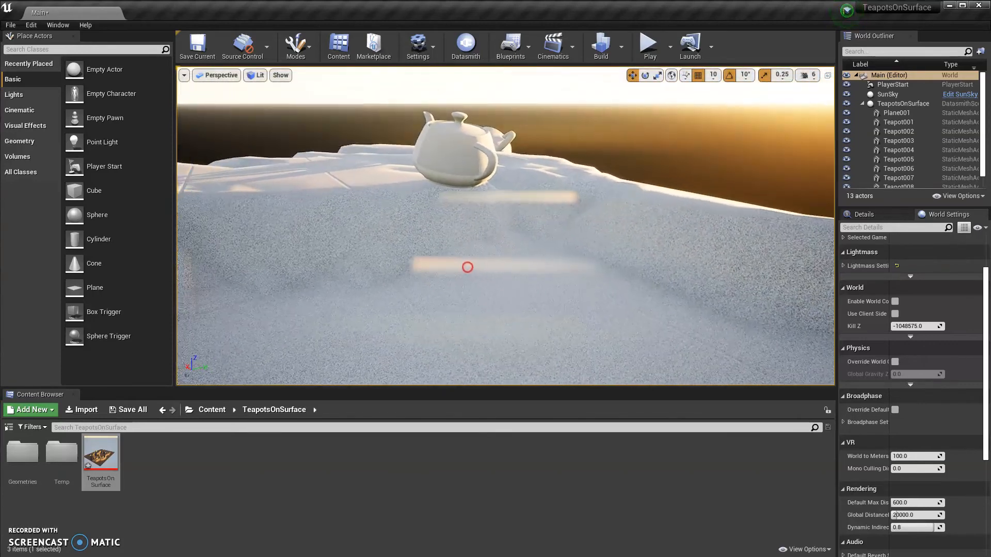
right_click_drag(571, 311, 585, 295)
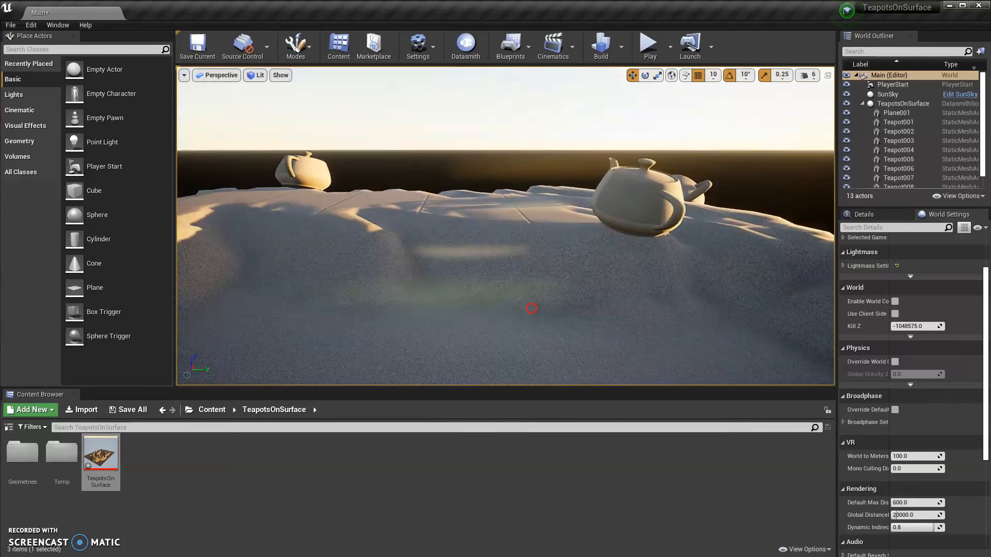